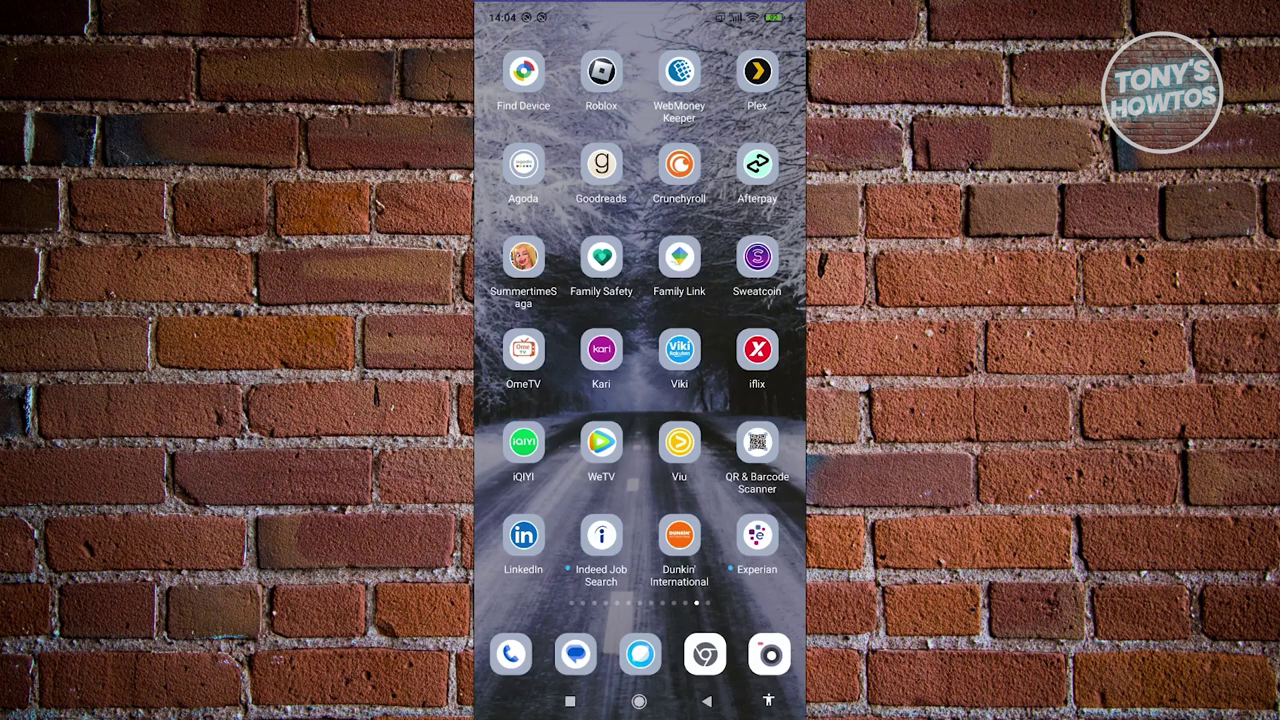
Launch the Roblox app from the Android home screen.
click(601, 70)
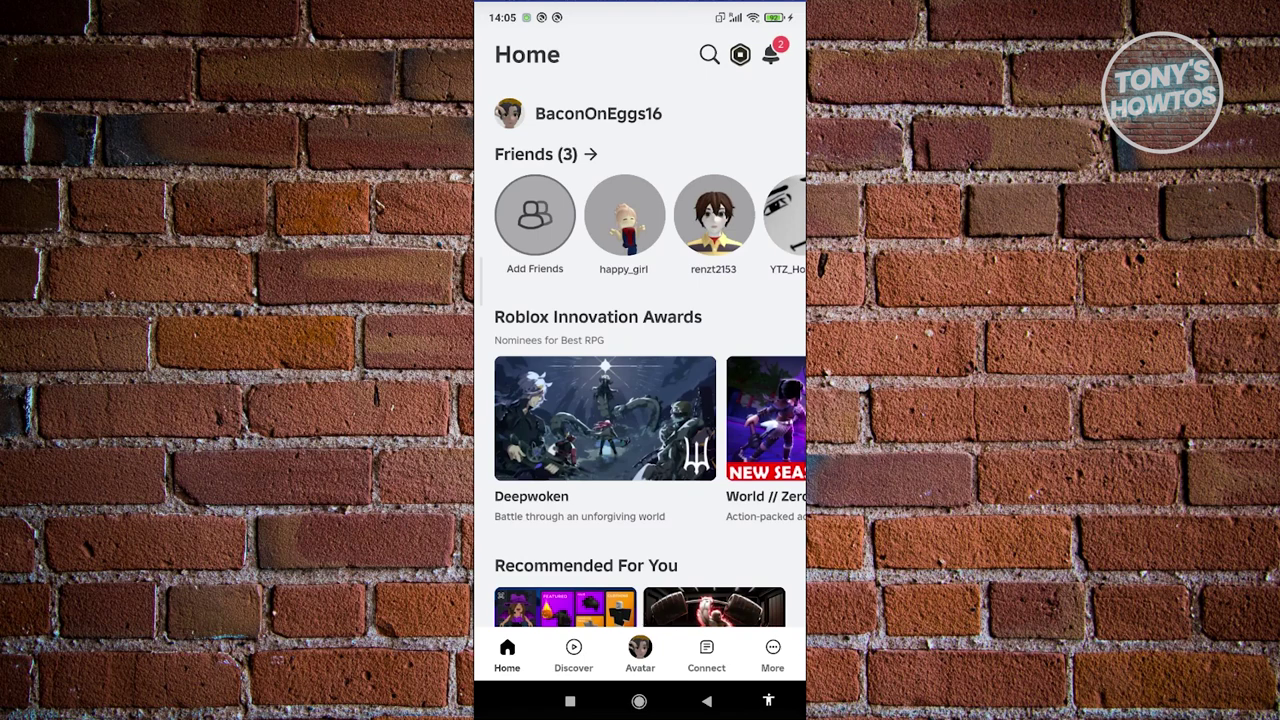
Go to More, then Settings, and view the Account Info page.
click(772, 655)
scroll(640, 360, down, 4)
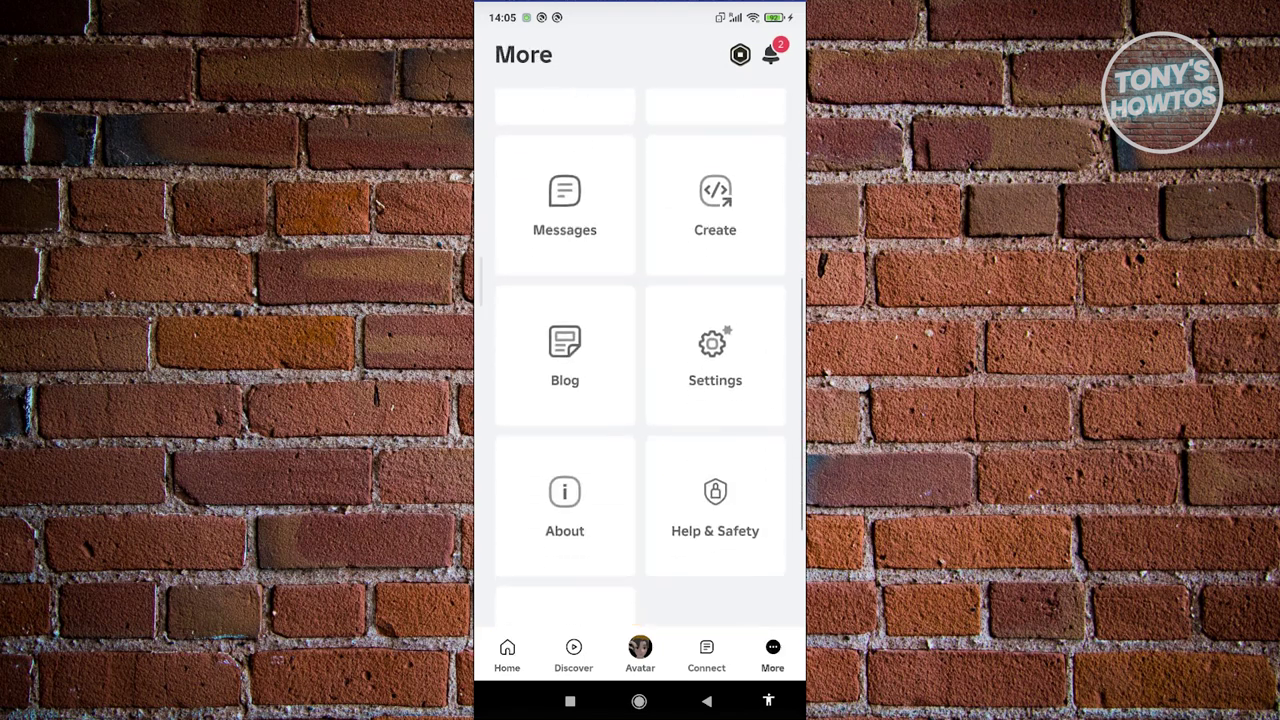
click(715, 360)
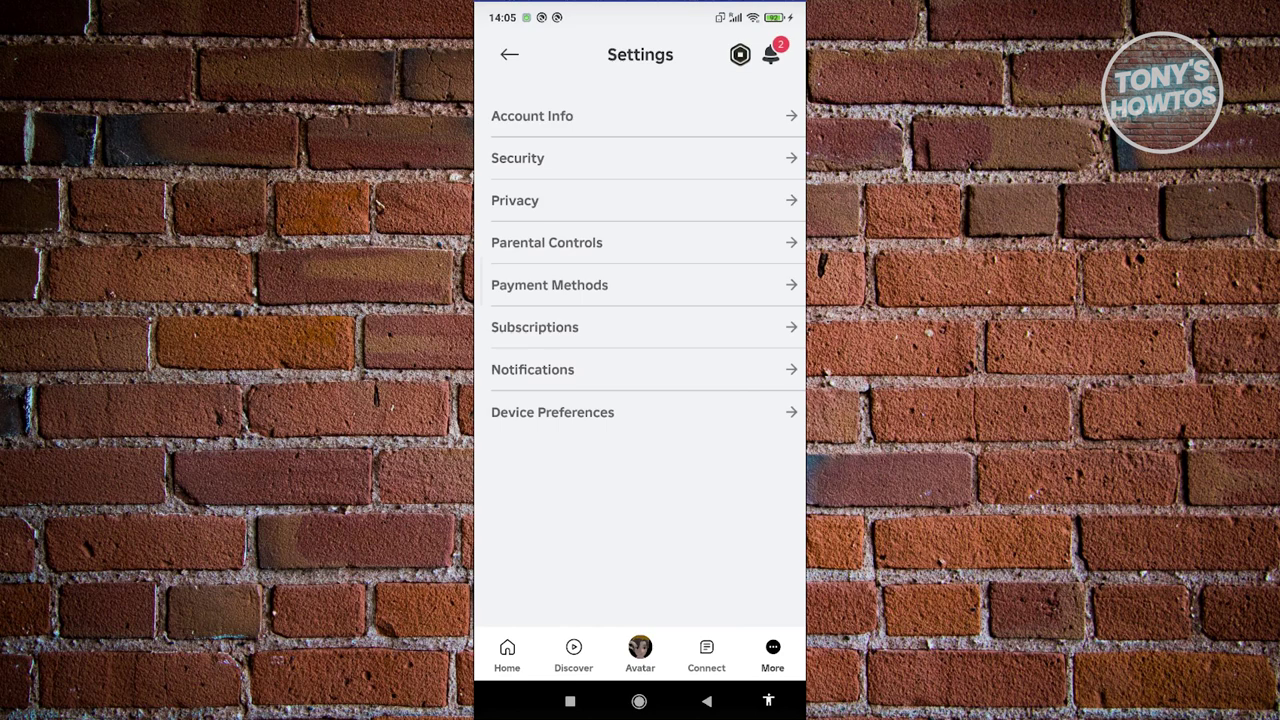
click(532, 116)
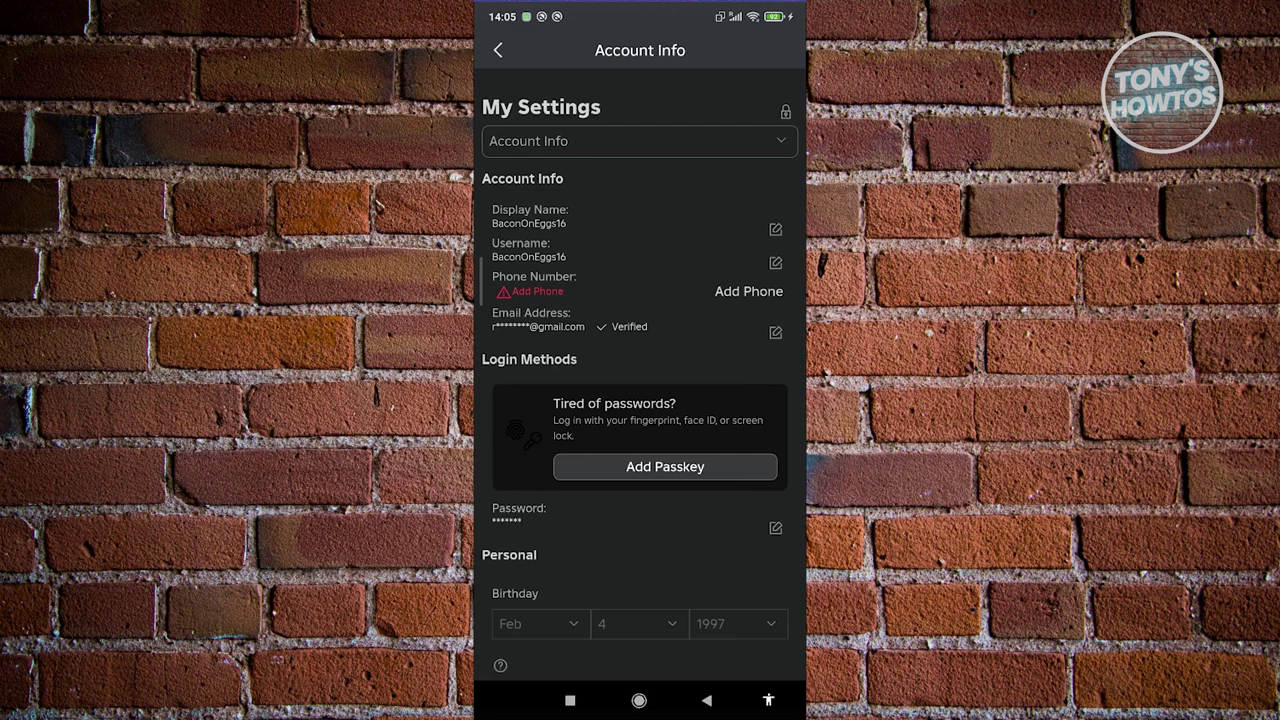
scroll(640, 380, down, 3)
scroll(640, 380, up, 2)
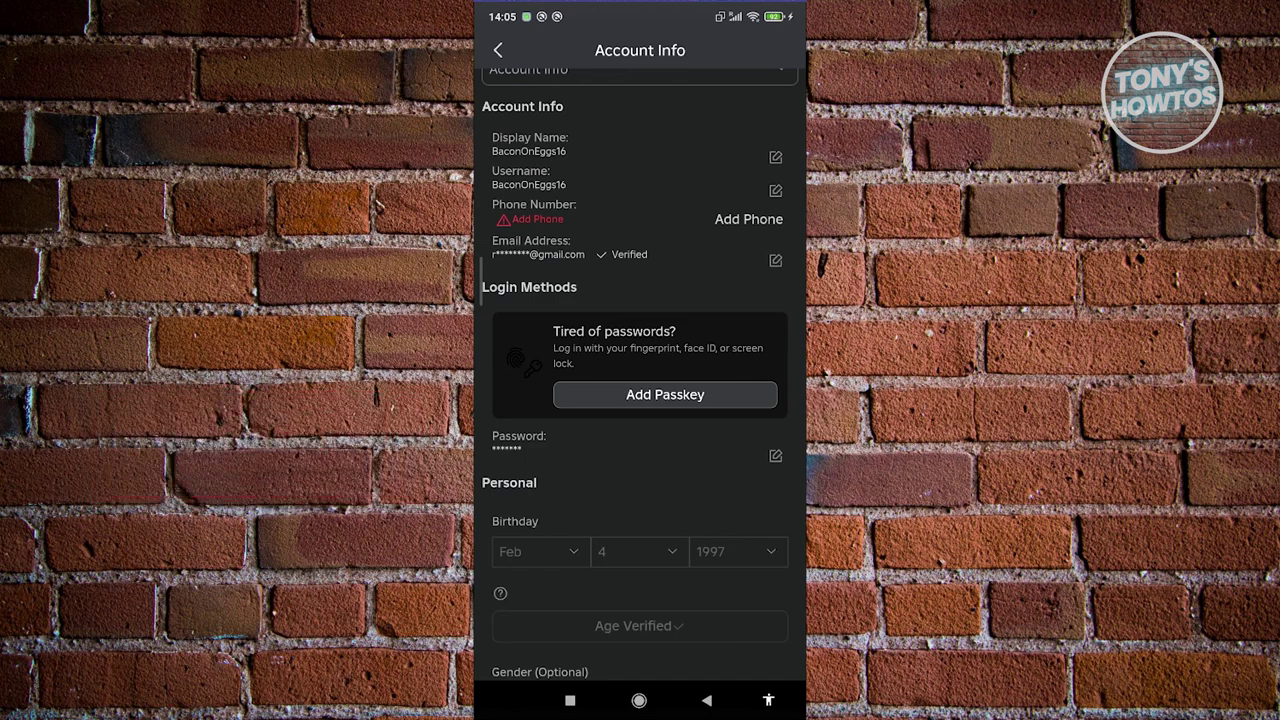
scroll(640, 375, down, 1)
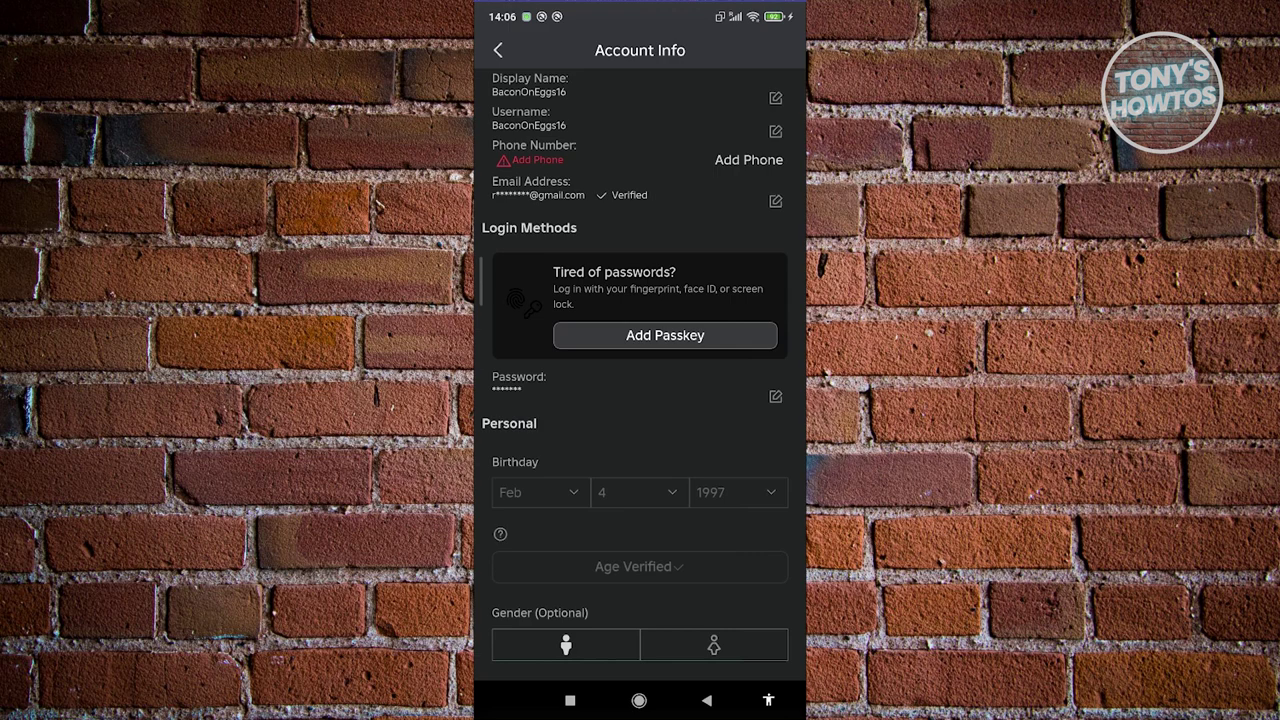
scroll(640, 375, down, 3)
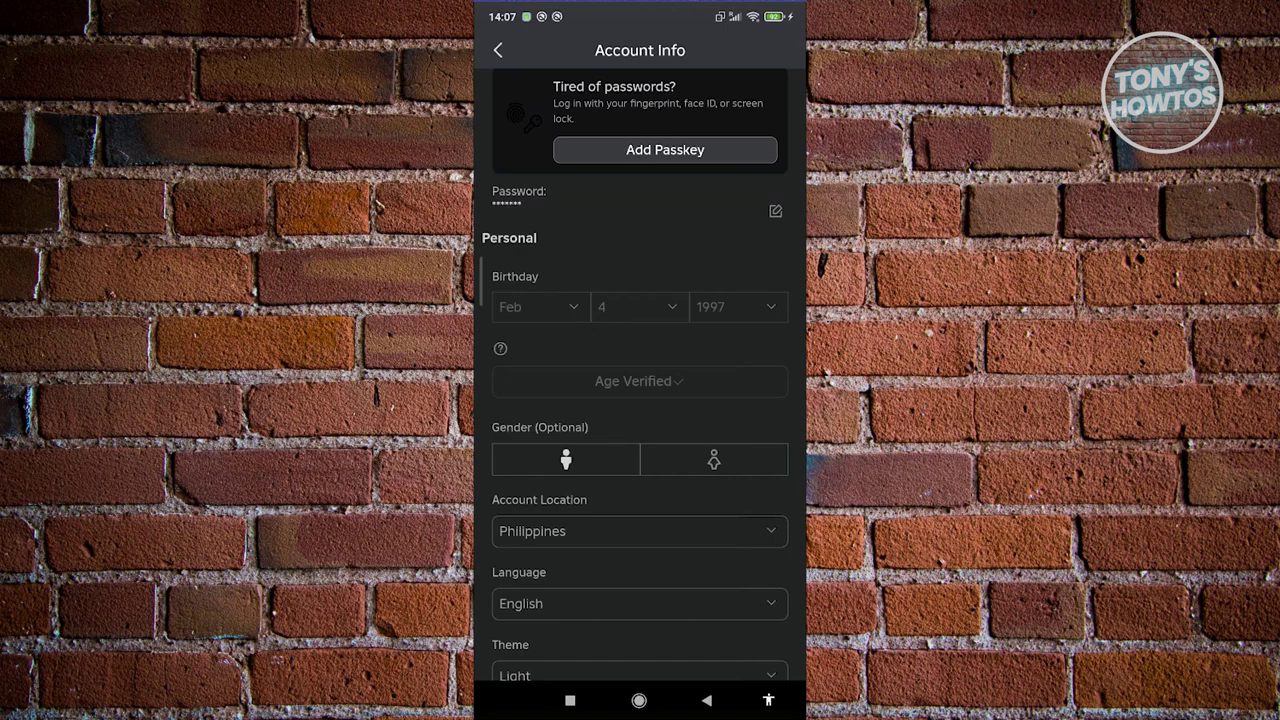
scroll(640, 375, up, 5)
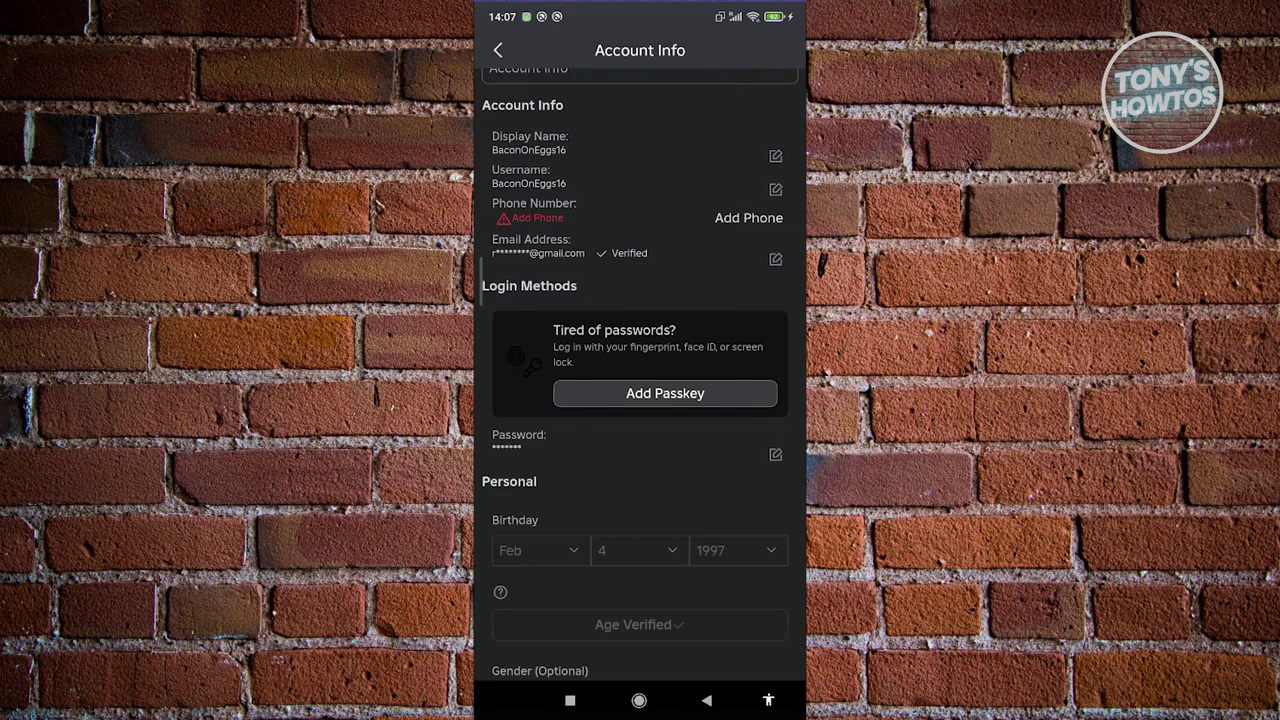
click(497, 49)
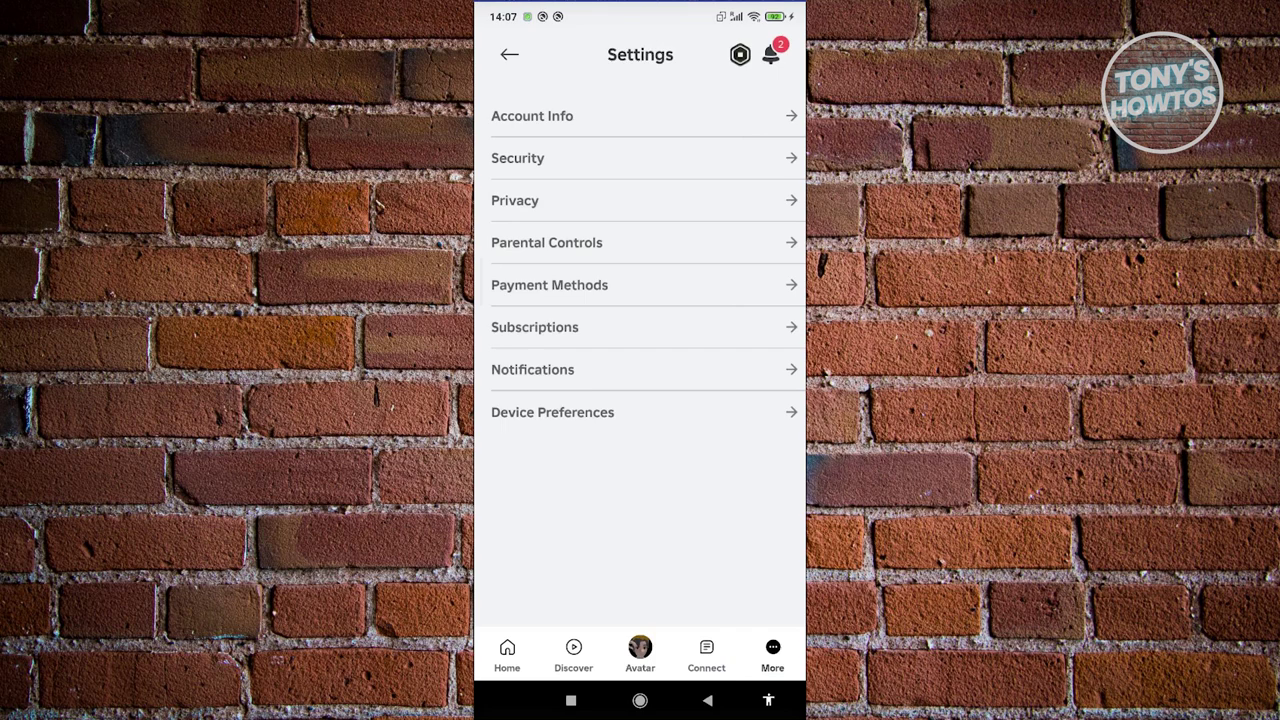
Open Privacy settings and scroll down to the voice chat microphone option.
click(515, 200)
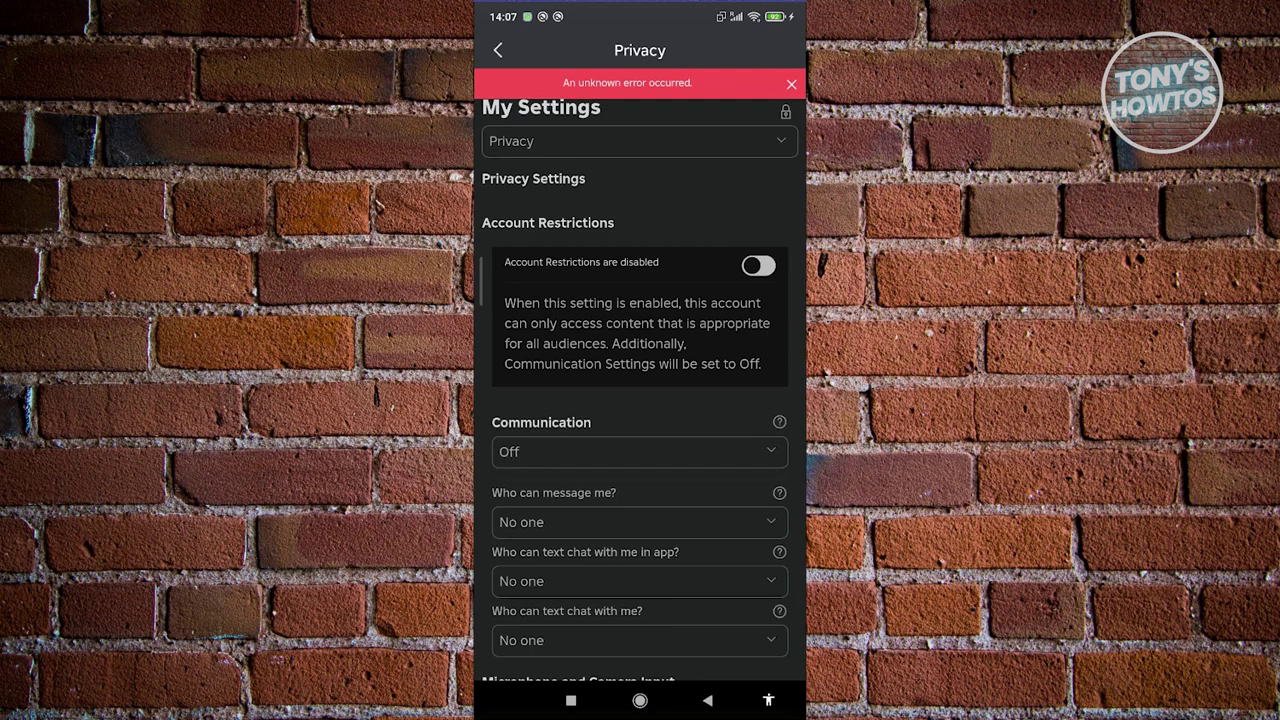
scroll(640, 400, down, 5)
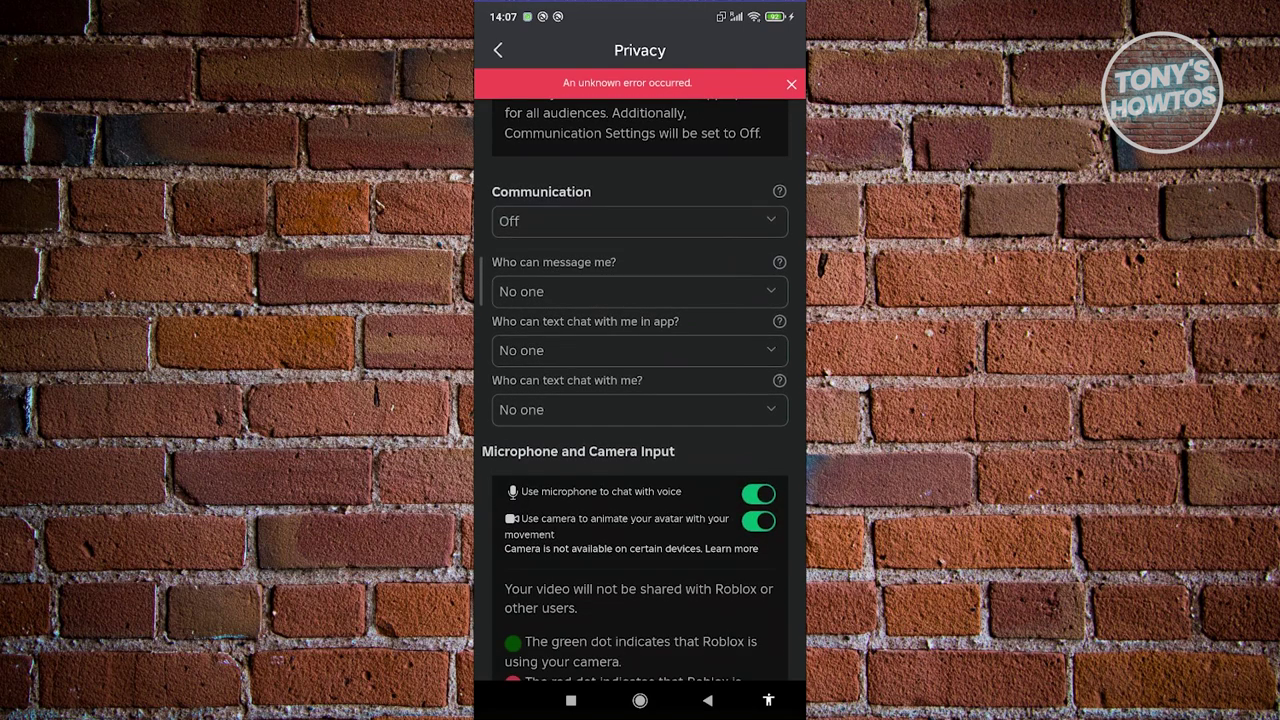
scroll(640, 400, down, 5)
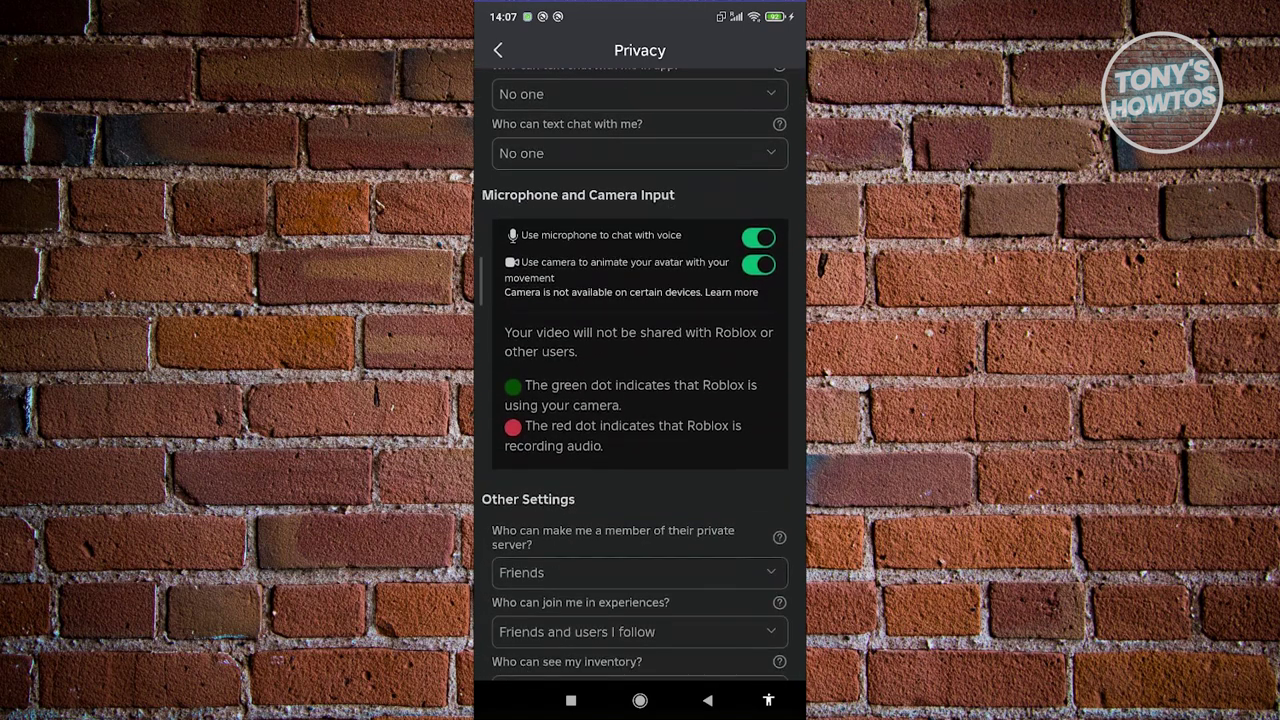